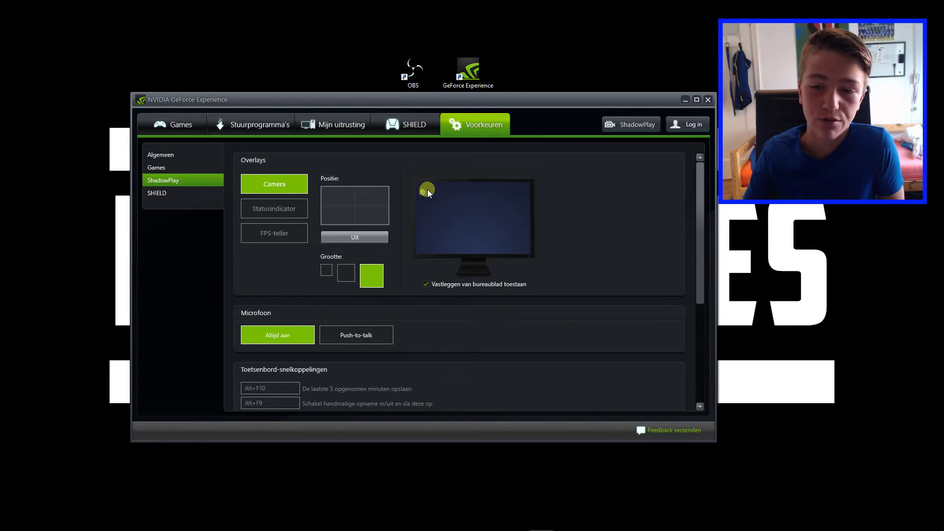
Review the ShadowPlay overlay settings for the camera, status indicator, FPS counter and desktop capture.
click(275, 207)
click(276, 235)
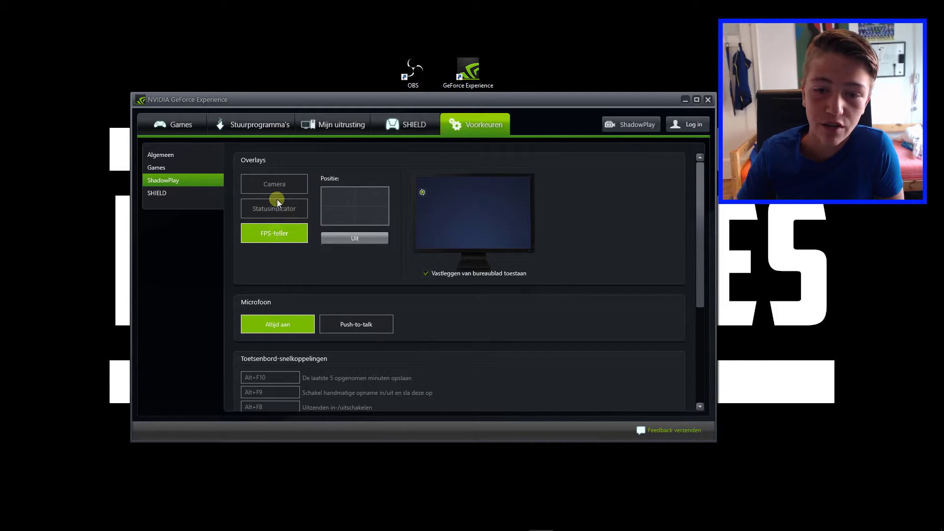
click(275, 182)
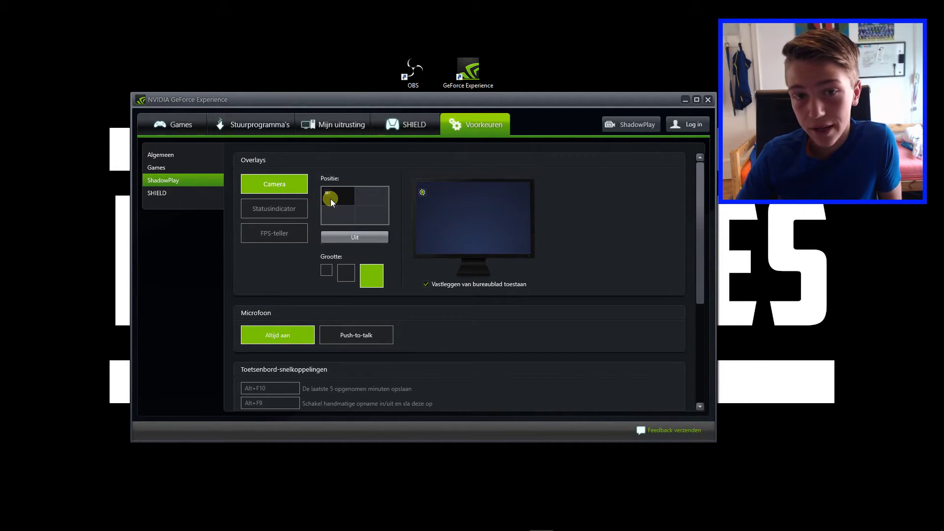
click(268, 203)
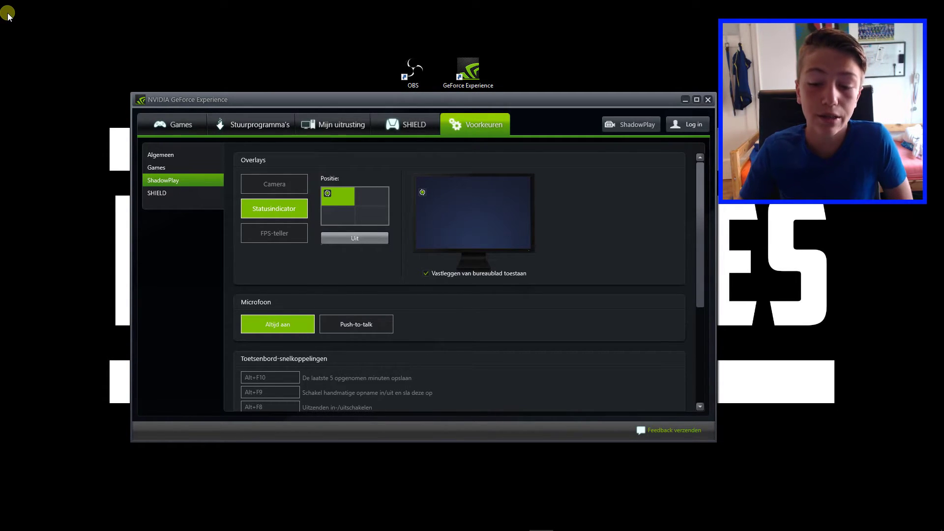
click(270, 238)
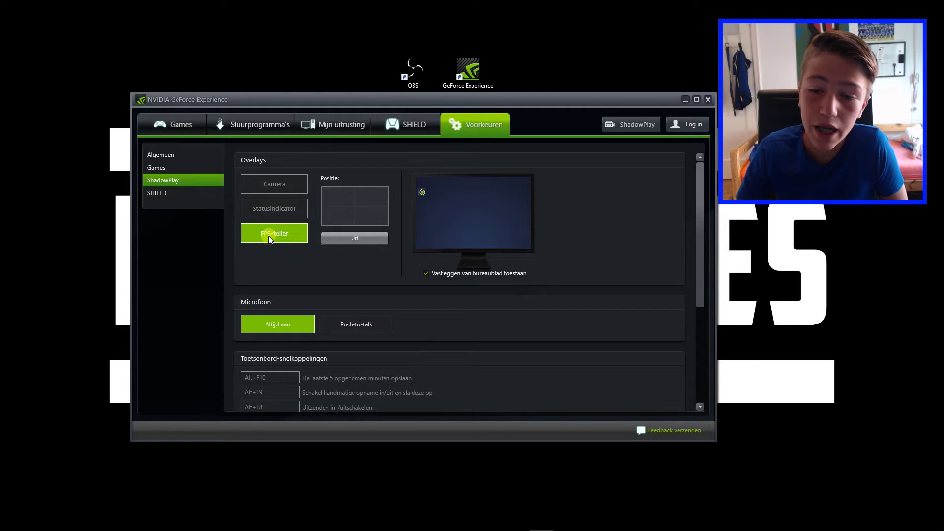
click(425, 274)
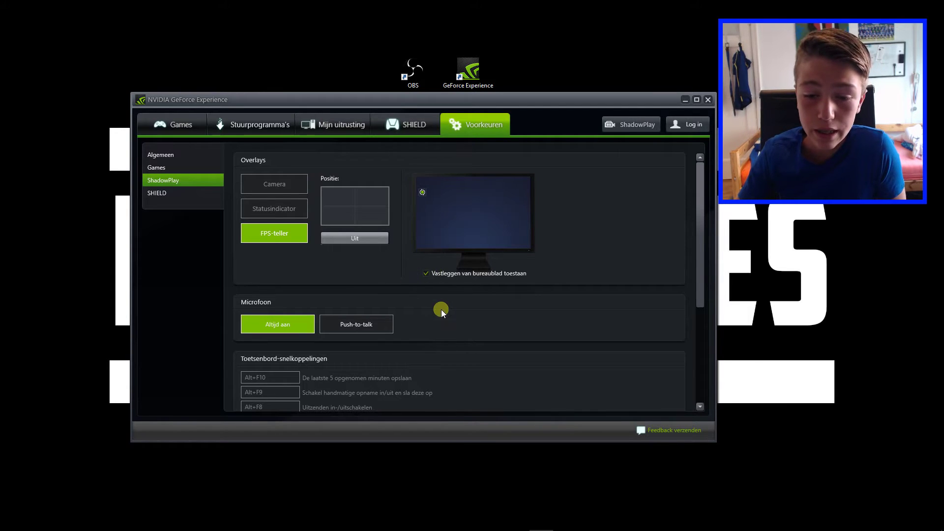
Review the ShadowPlay microphone modes, keyboard shortcuts and recording save locations.
scroll(442, 308, down, 3)
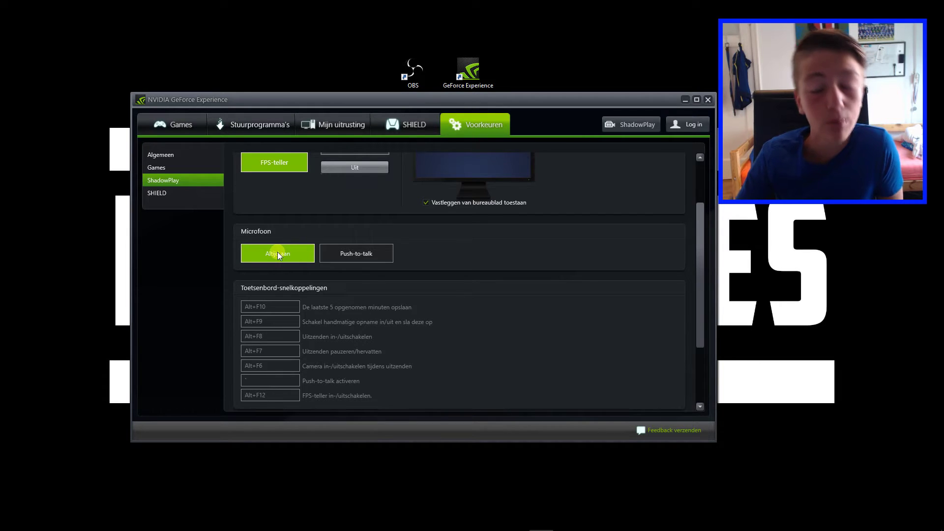
scroll(277, 251, down, 2)
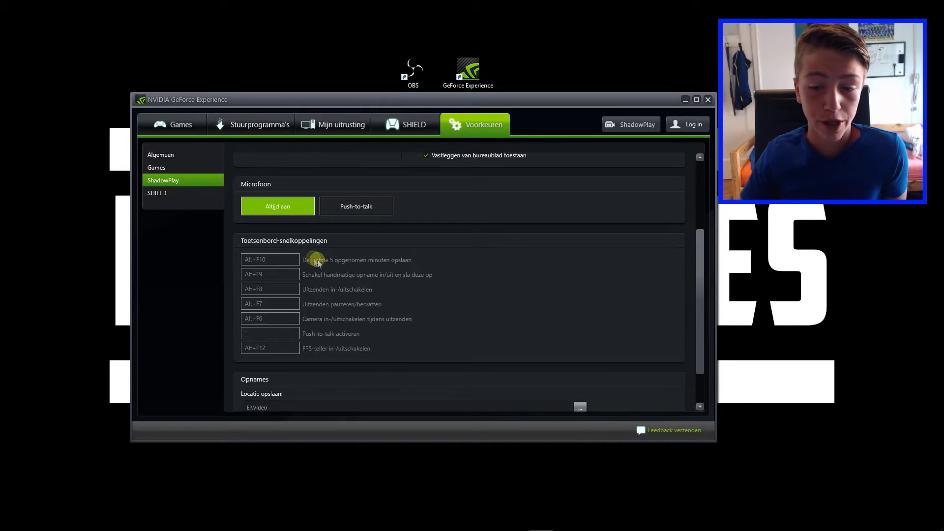
scroll(335, 266, down, 1)
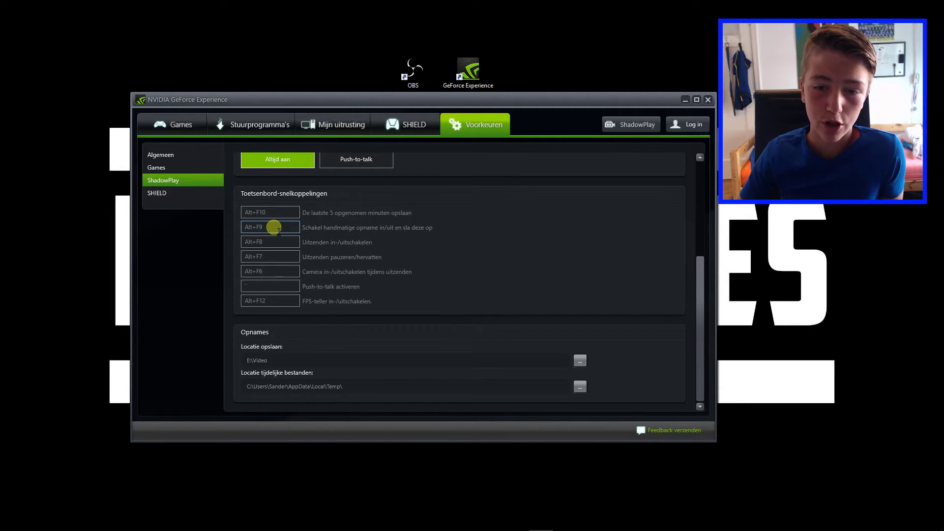
drag(279, 231, 279, 217)
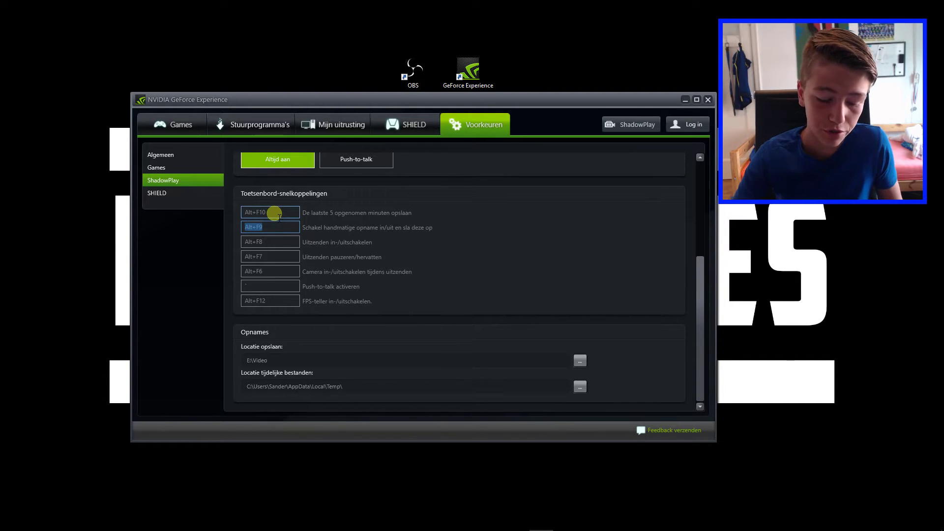
click(335, 208)
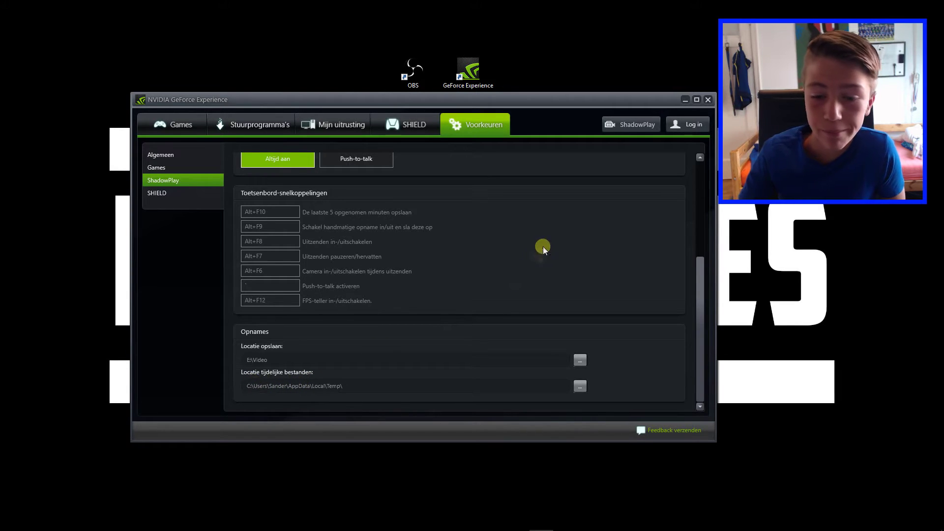
Bring up the ShadowPlay recording window and switch ShadowPlay off and back on.
click(616, 126)
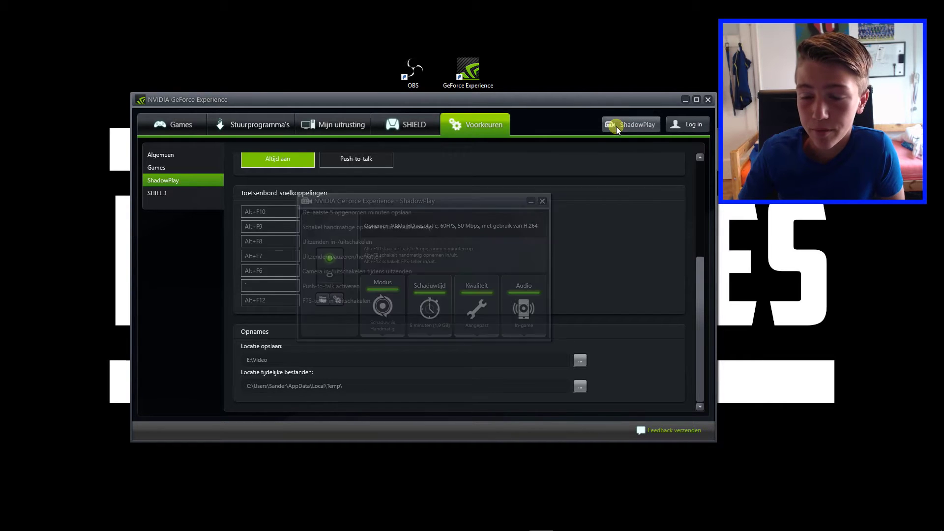
drag(400, 203, 405, 159)
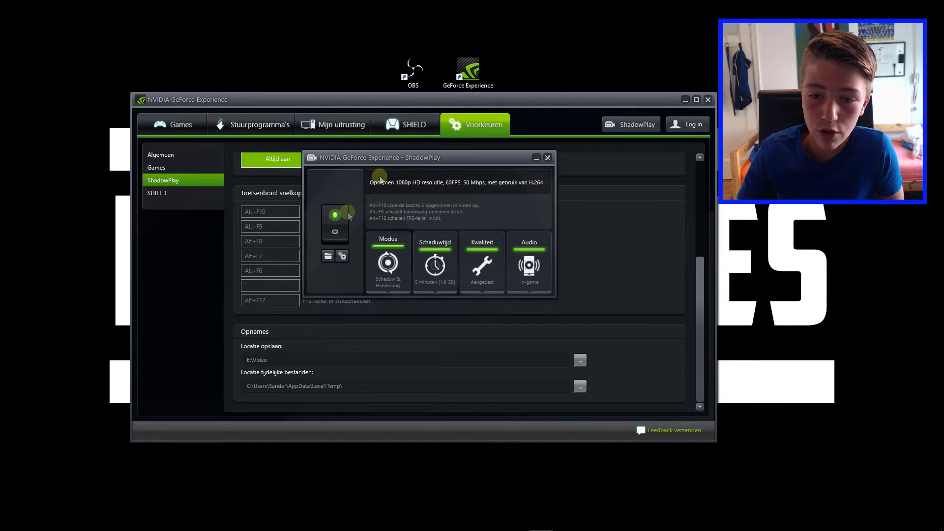
click(336, 234)
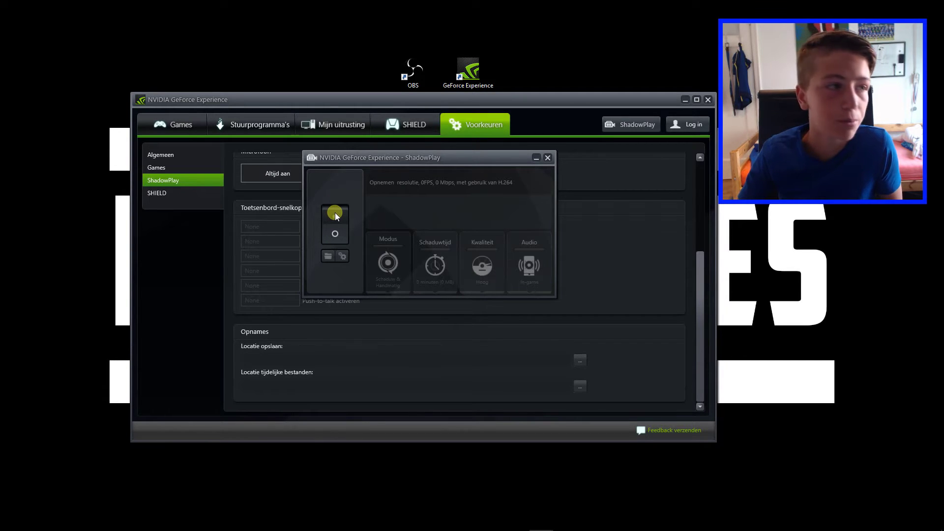
click(335, 213)
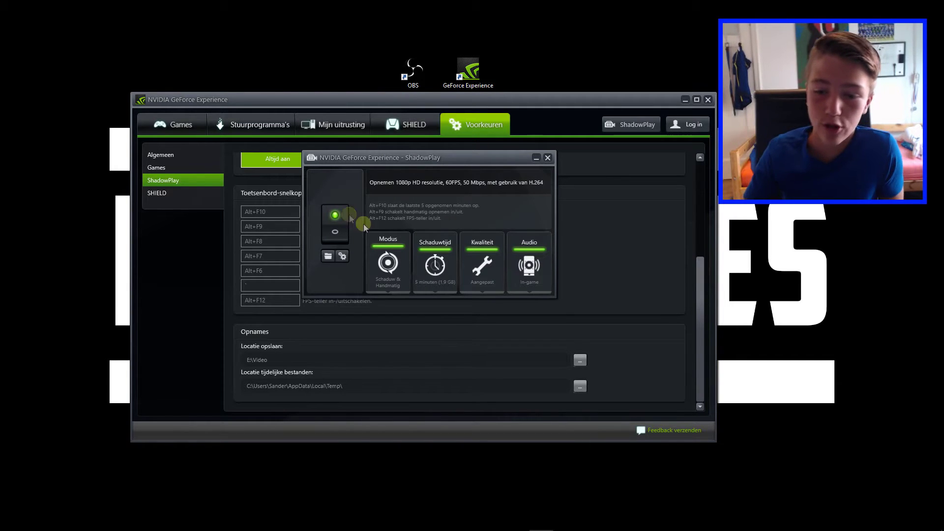
Examine the available ShadowPlay recording modes and the shadow time setting.
click(376, 256)
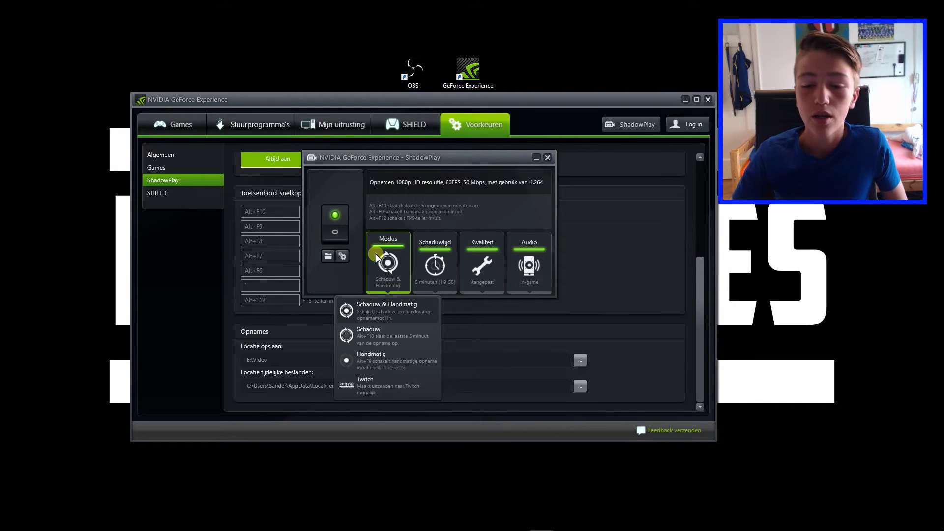
click(394, 263)
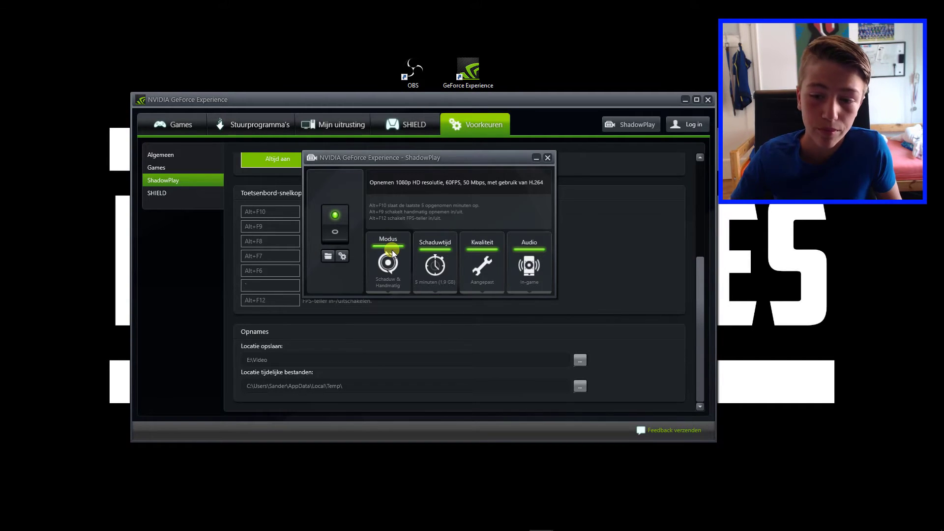
click(438, 259)
click(421, 273)
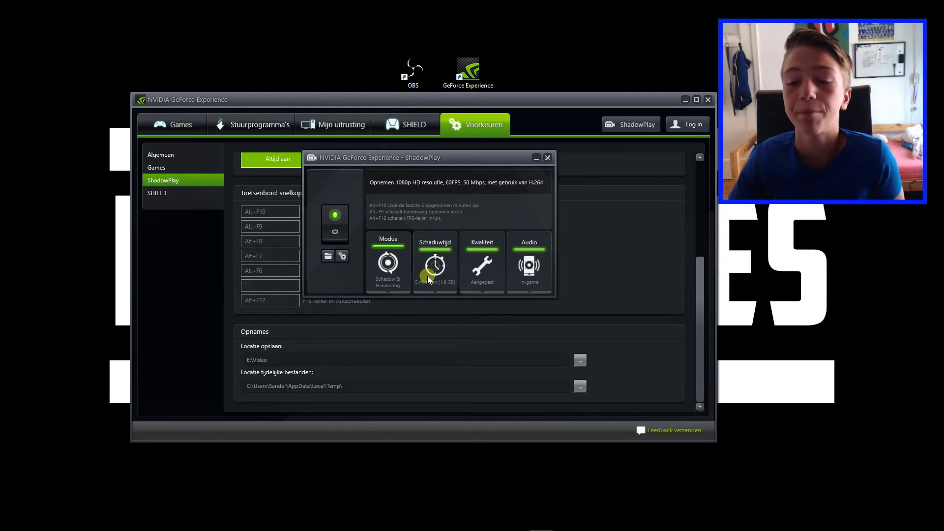
Try the Hoog recording quality and return to Aangepast with 1080p HD resolution at 60 frames per second.
click(465, 273)
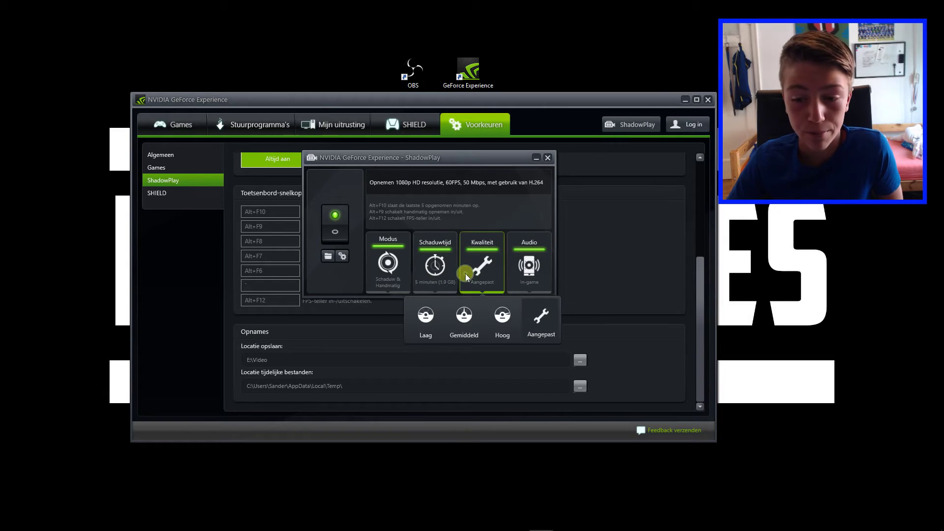
click(510, 319)
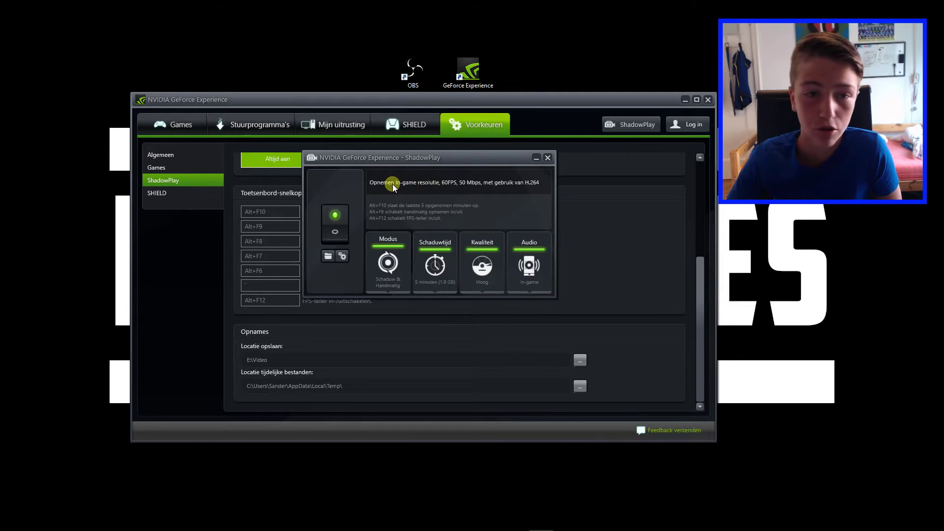
click(484, 261)
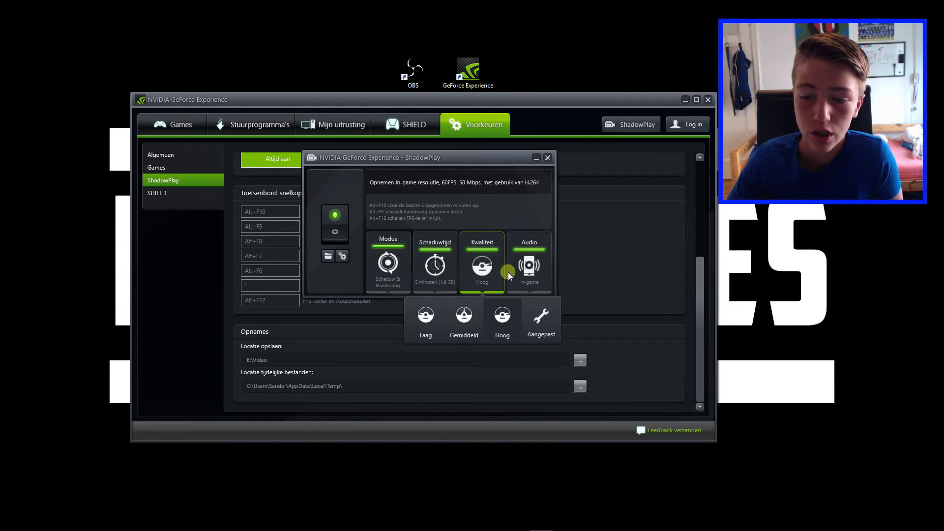
click(537, 317)
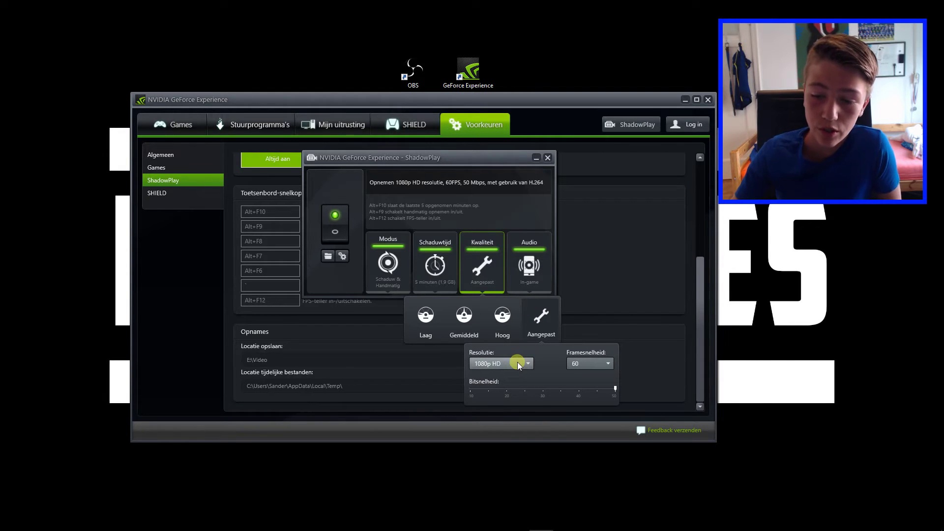
click(487, 276)
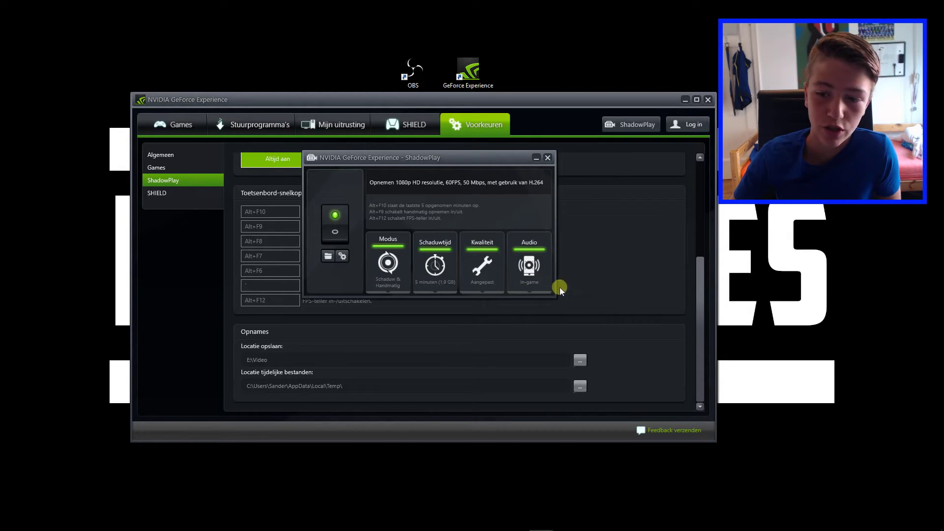
Close the ShadowPlay window, minimise GeForce Experience and switch to OBS in a maximised window.
click(547, 157)
click(685, 99)
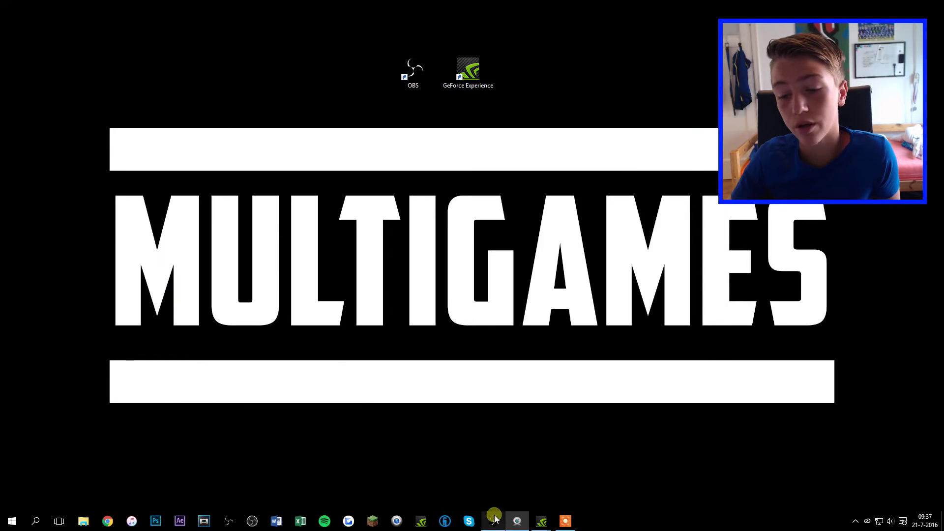
click(496, 521)
double_click(214, 55)
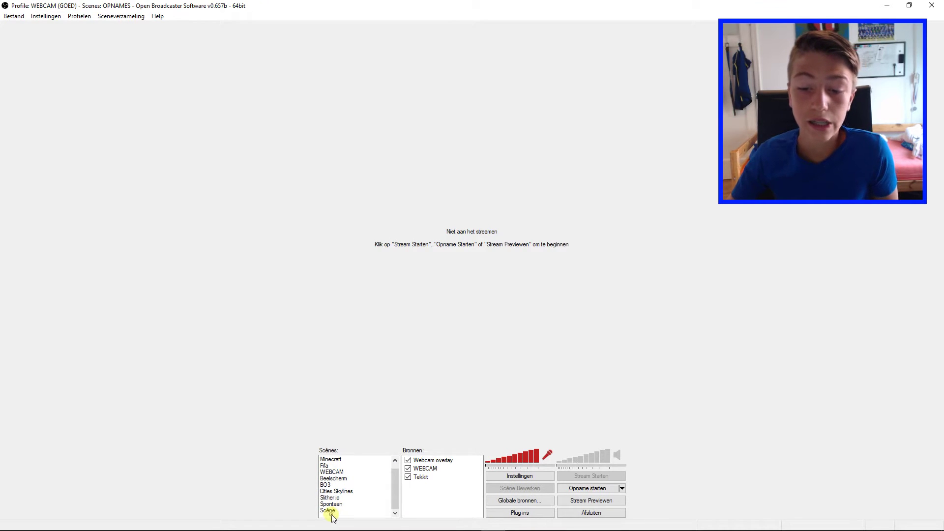
Add a new scene named YT to the OBS scene list.
right_click(334, 519)
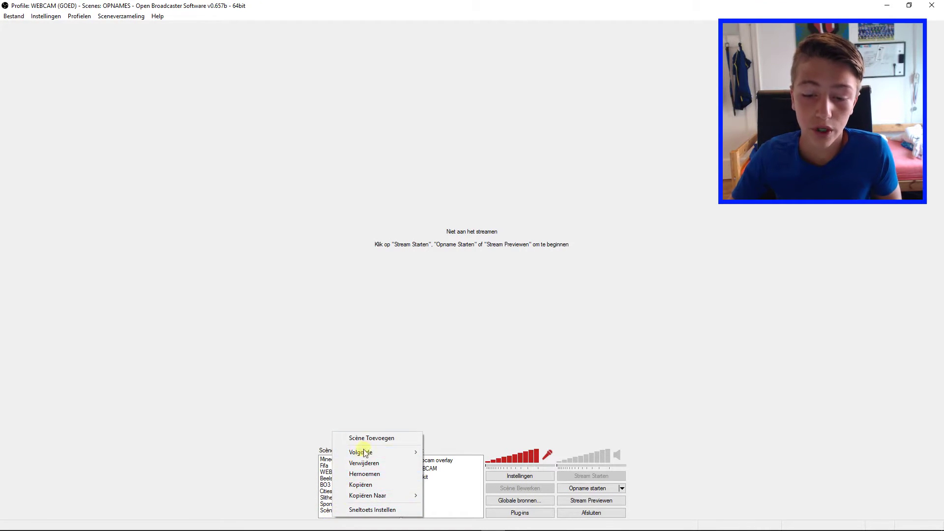
click(326, 457)
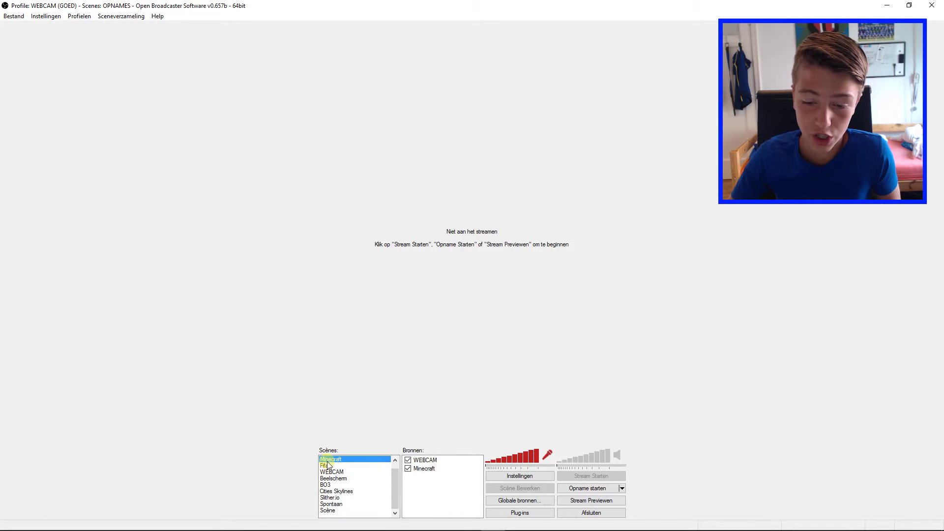
right_click(332, 516)
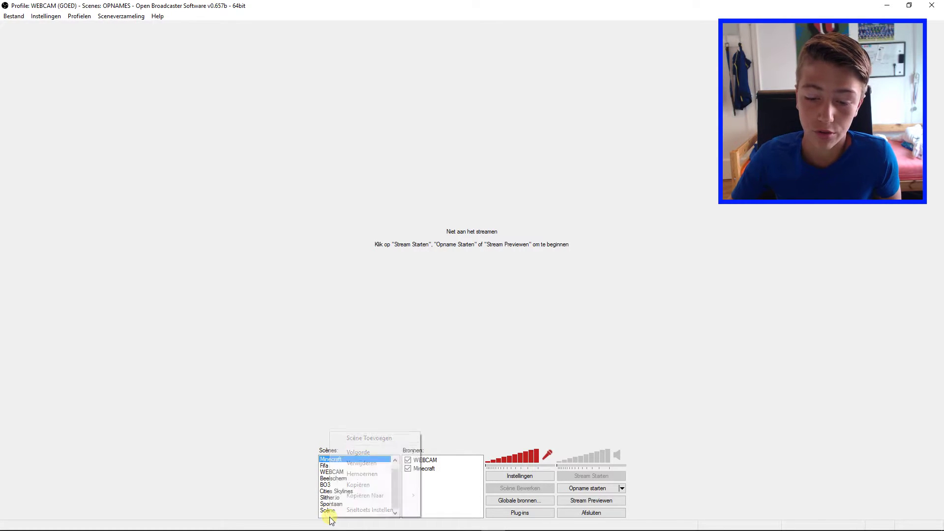
click(369, 440)
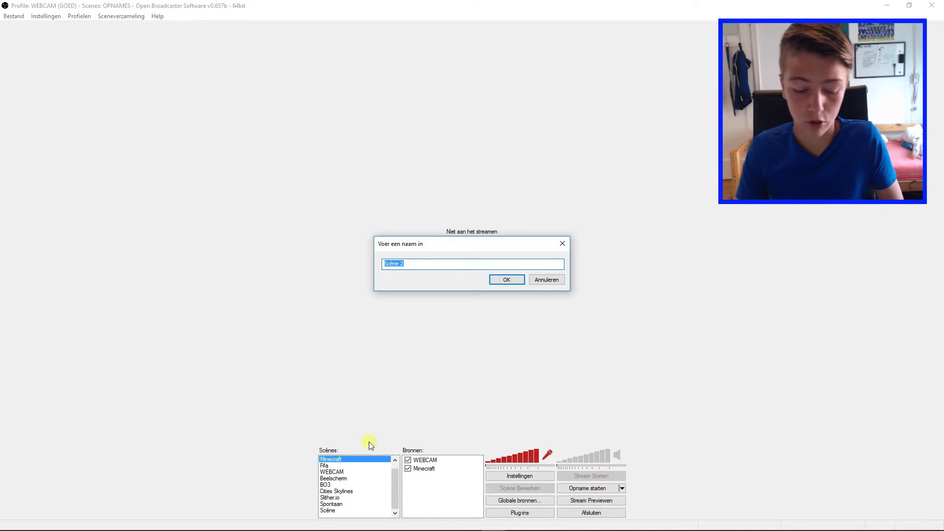
text(YT)
key(Return)
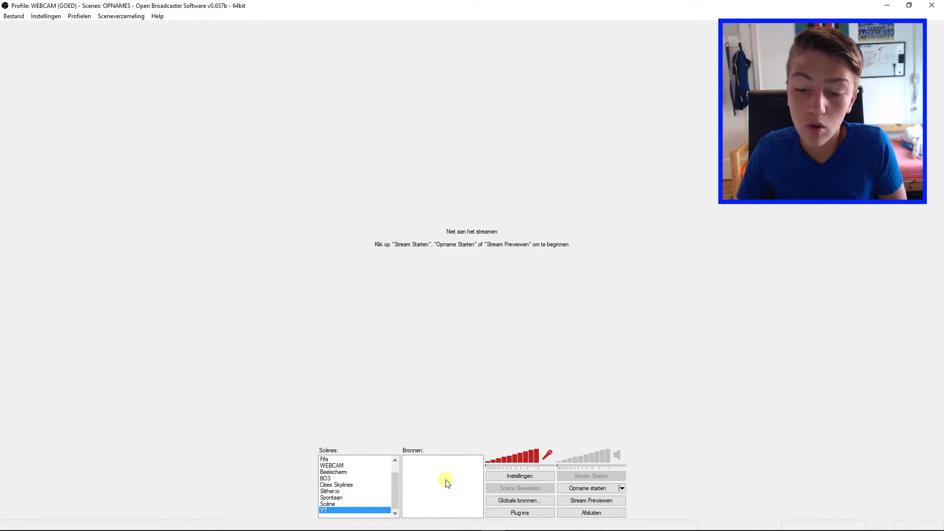
Add a video capture device source to the YT scene using the Logitech HD Pro Webcam C920 and the default name.
right_click(429, 474)
mouse_move(450, 479)
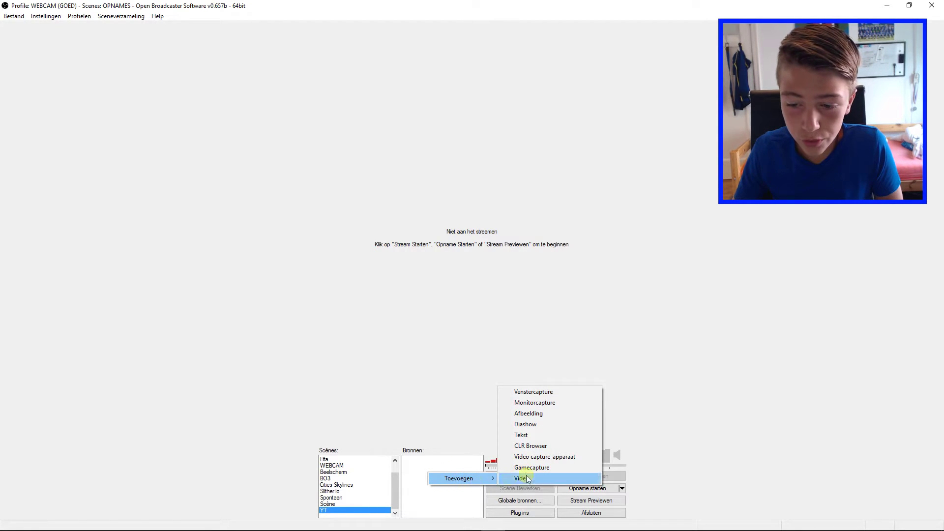
click(545, 457)
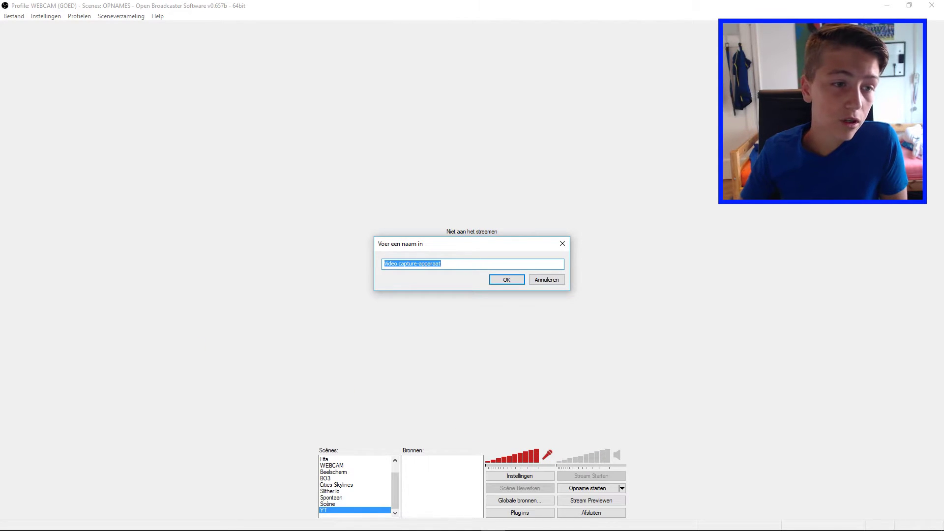
click(262, 274)
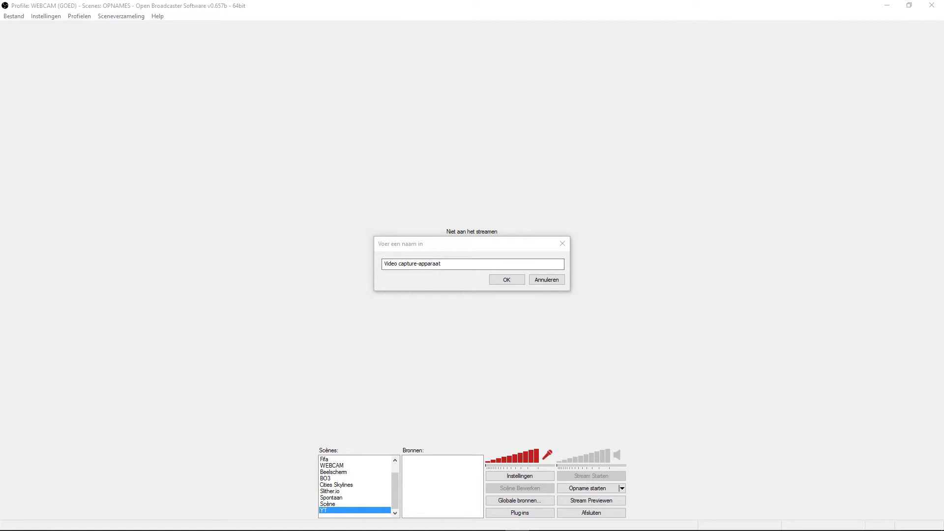
click(506, 279)
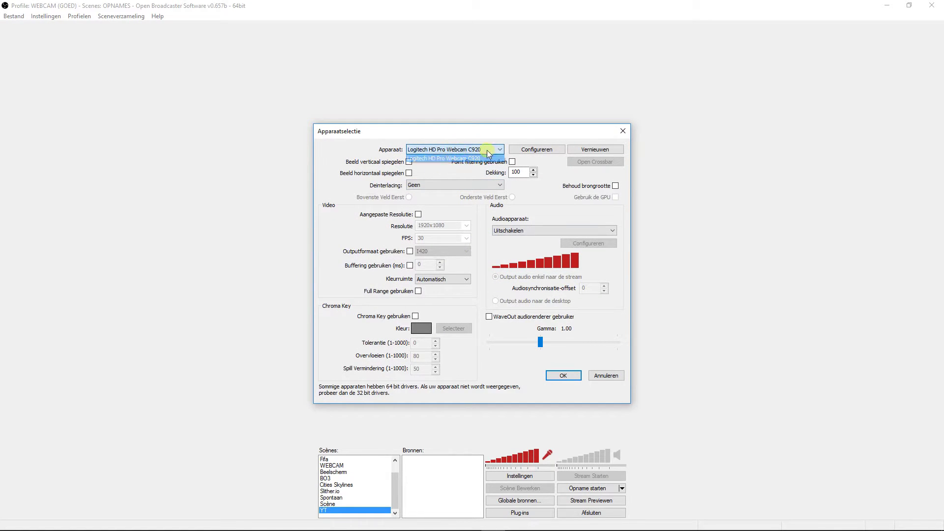
click(562, 375)
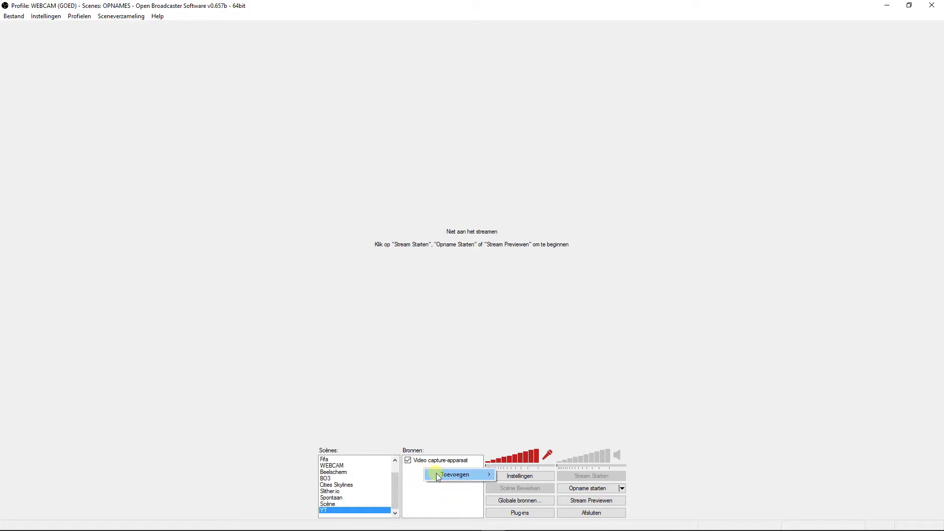
Add an image source to the YT scene with the default name Afbeelding and a picture file chosen from disk.
click(538, 409)
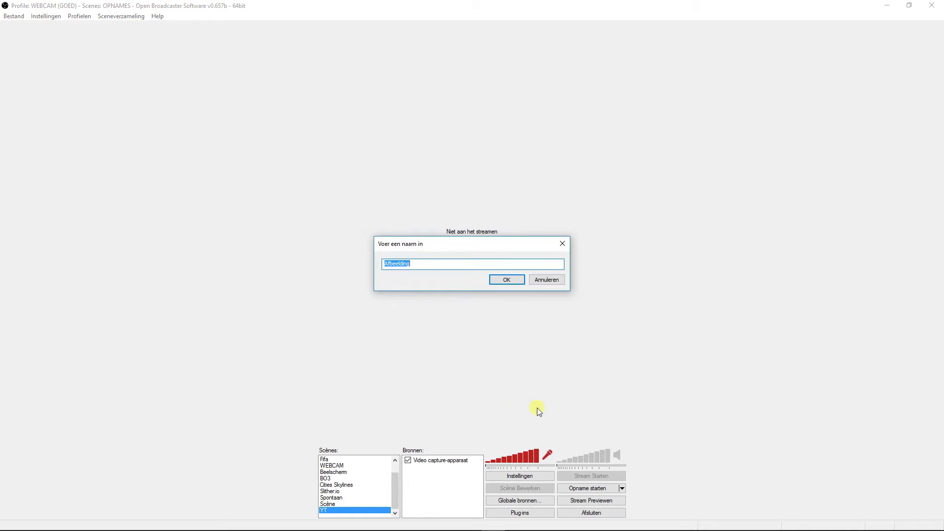
click(497, 279)
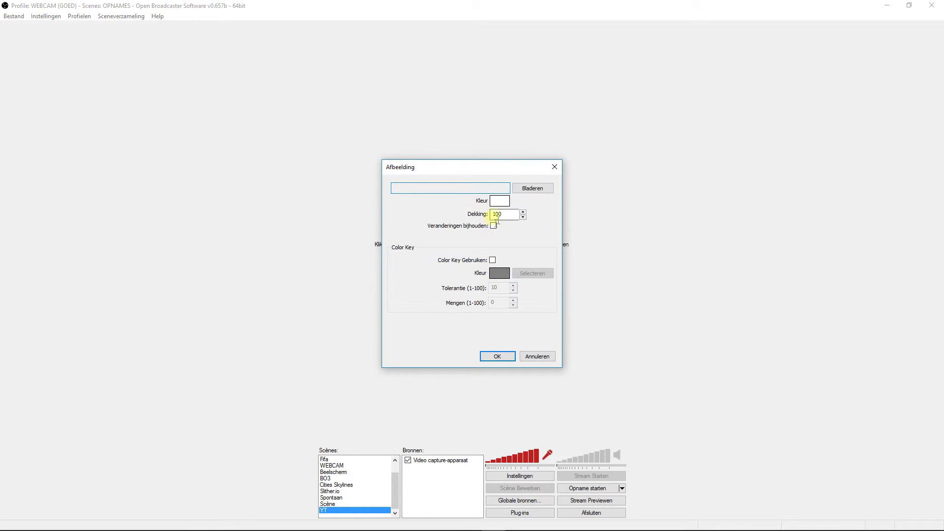
click(528, 190)
click(661, 260)
click(599, 414)
click(499, 355)
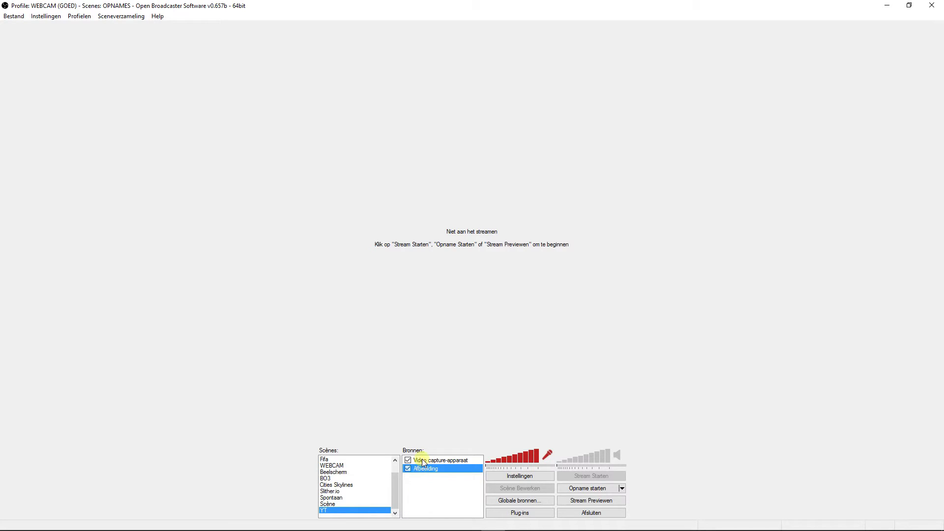
Start the stream preview and enable chroma key on the video capture source with pure green (0, 255, 0) as key colour.
click(576, 499)
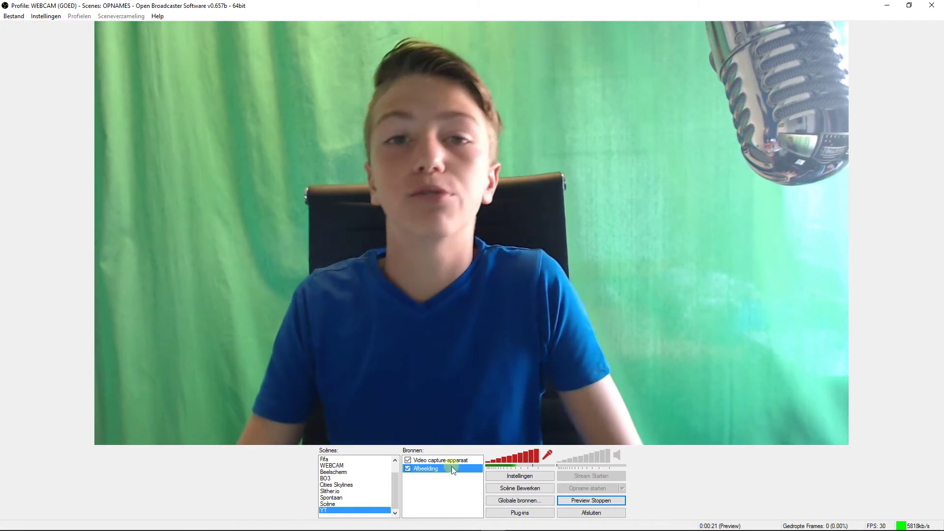
right_click(446, 461)
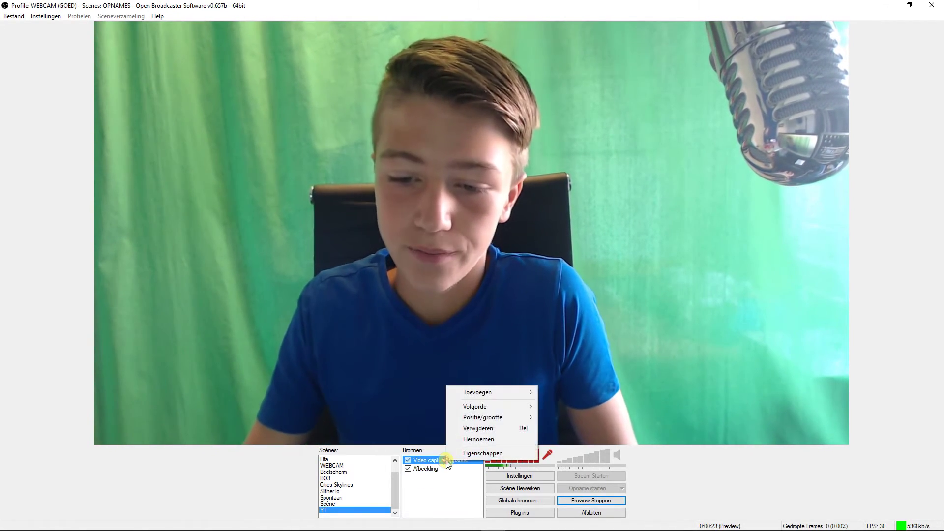
click(483, 454)
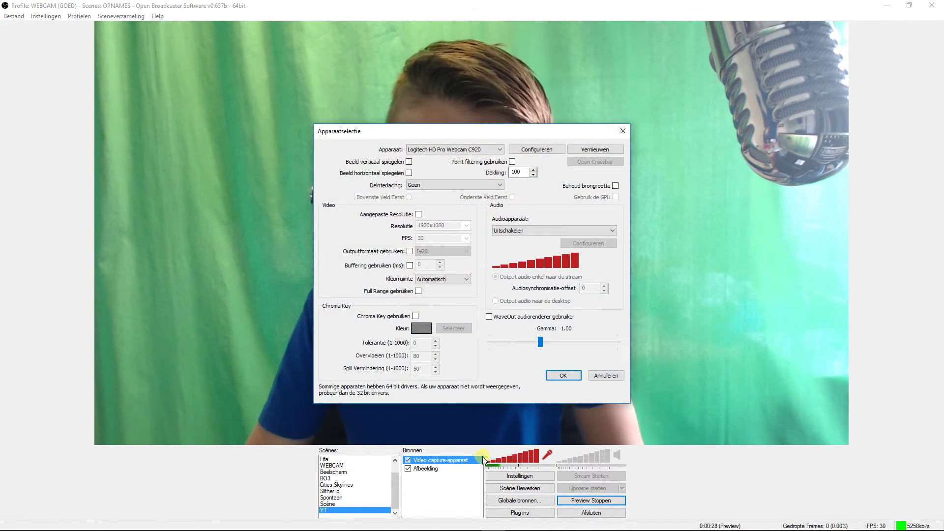
click(416, 316)
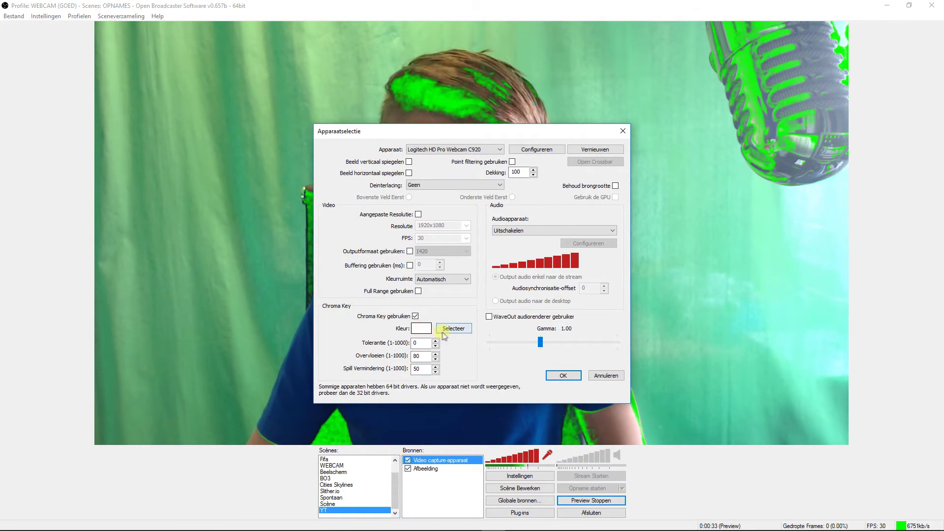
click(424, 330)
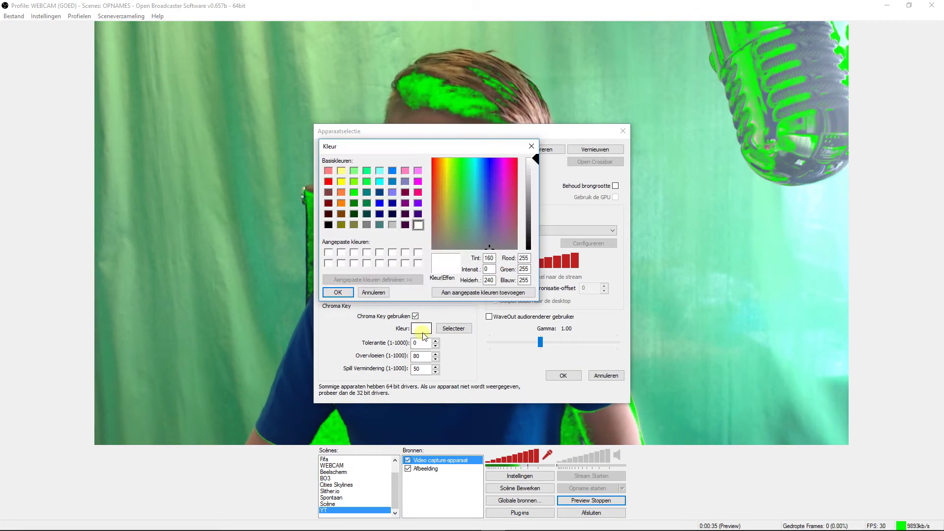
click(355, 193)
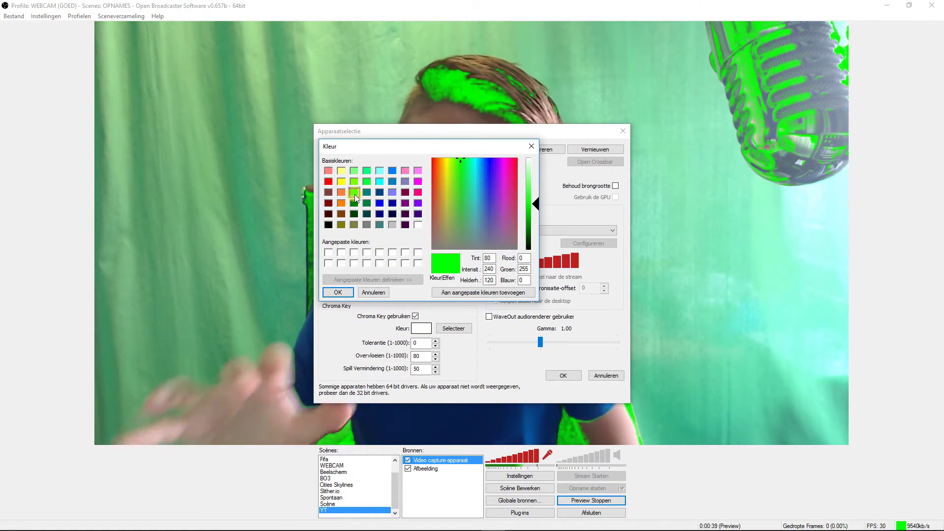
click(338, 292)
Set the chroma key's Overvloeien to 50 and Spill Vermindering to 0.
click(430, 356)
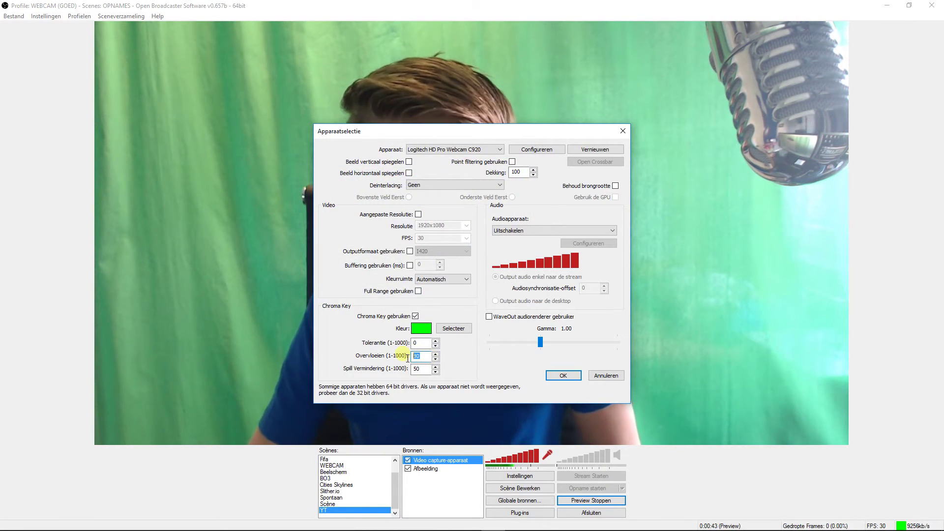
key(BackSpace)
key(BackSpace)
text(50)
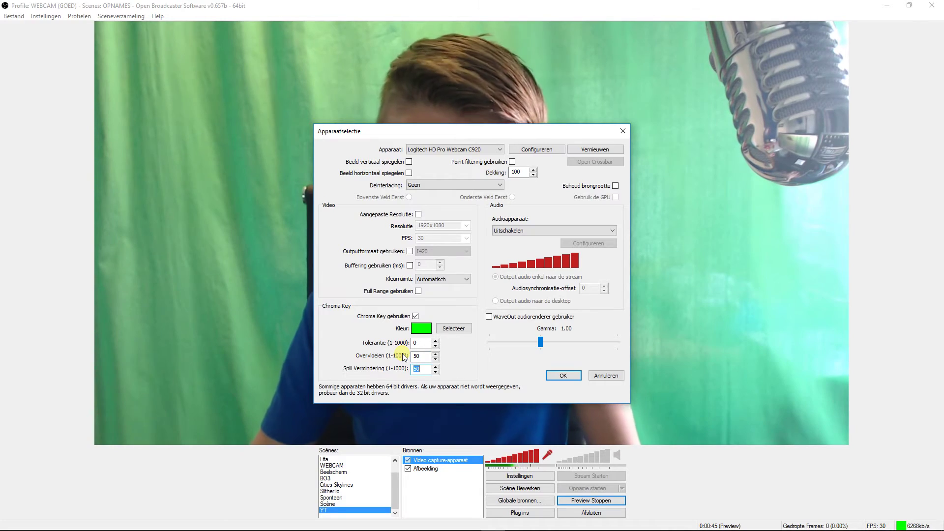
text(0)
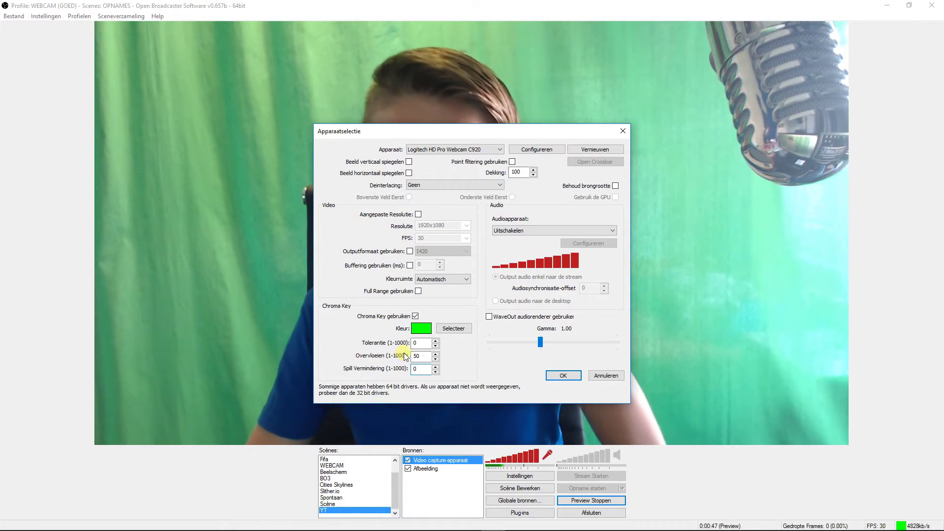
Move the device dialog off the webcam image and raise the chroma key's Tolerantie to 700, fine-tuning it to 737.
drag(430, 132, 643, 74)
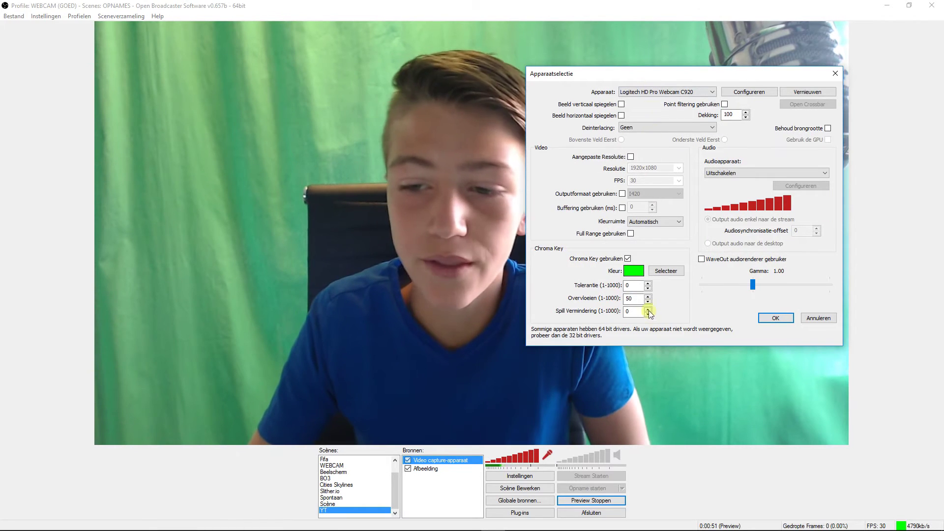
click(639, 289)
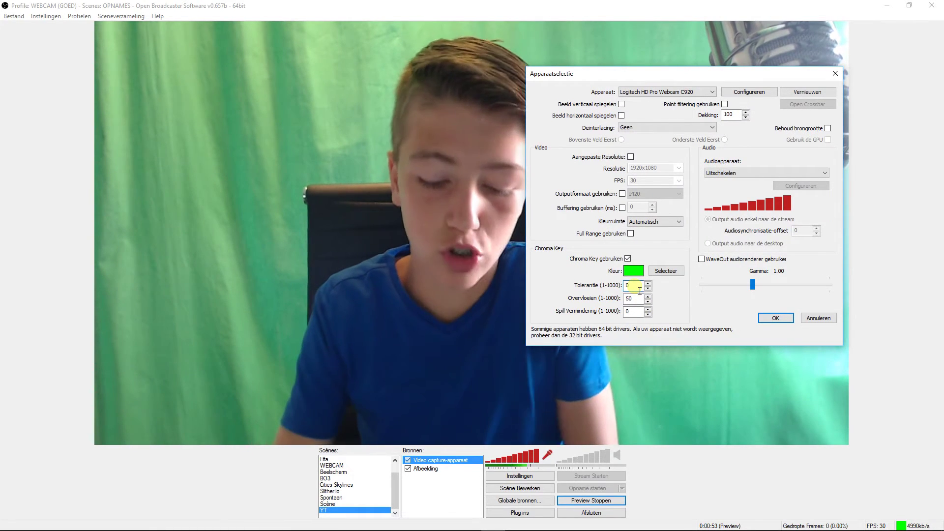
text(700)
key(BackSpace)
key(BackSpace)
key(BackSpace)
text(7)
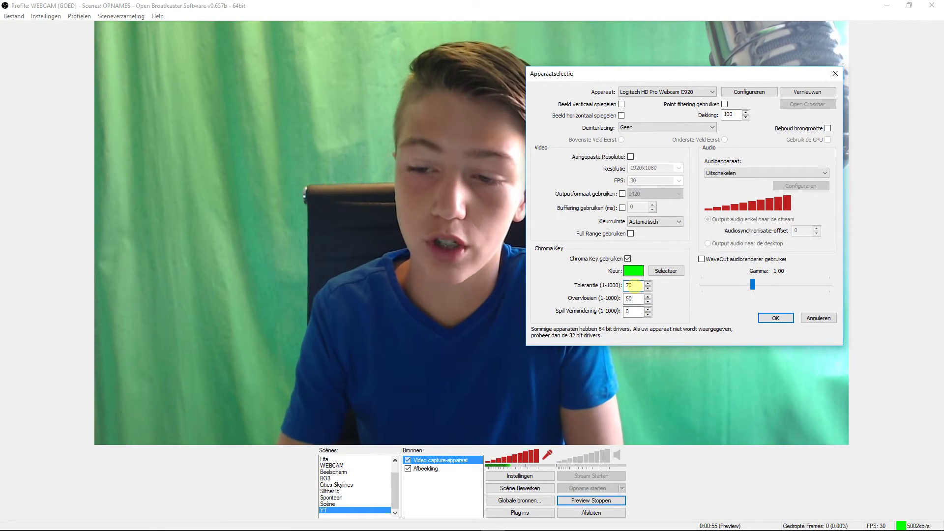
text(0)
scroll(639, 290, up, 15)
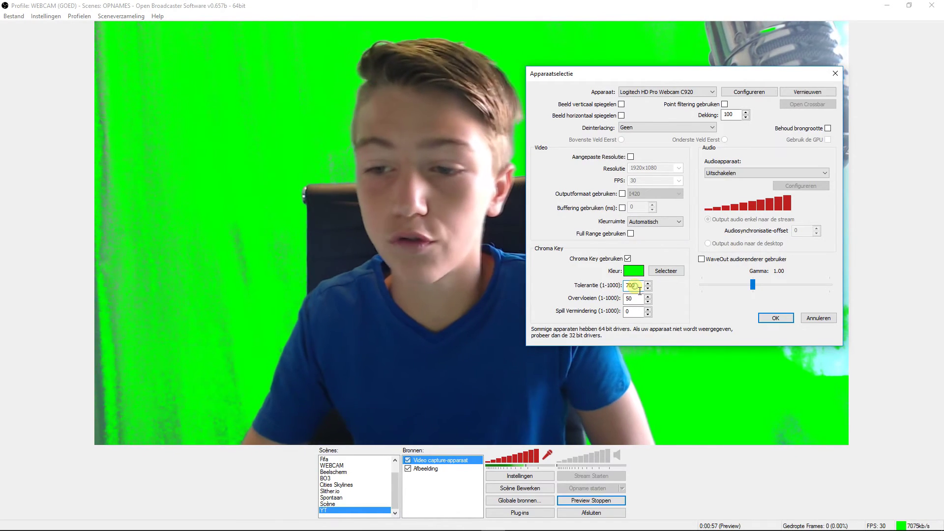
scroll(640, 290, up, 6)
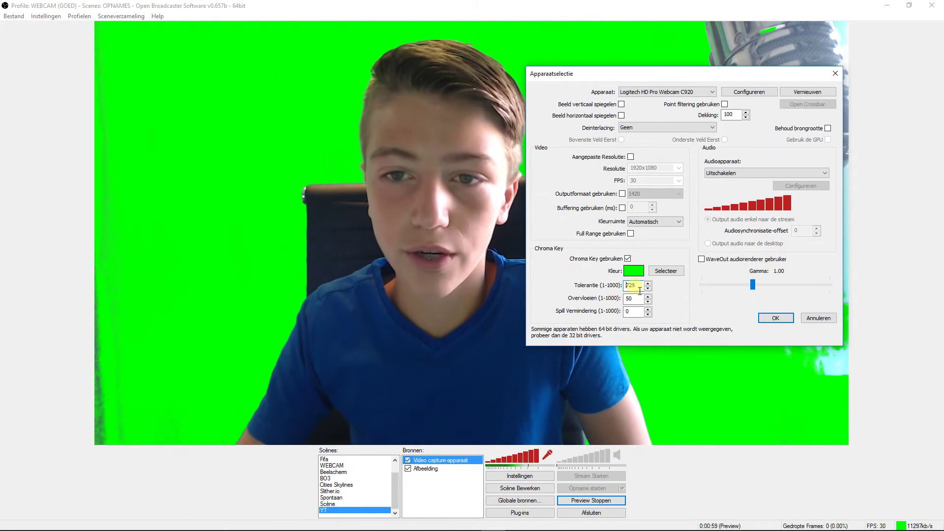
scroll(639, 290, up, 10)
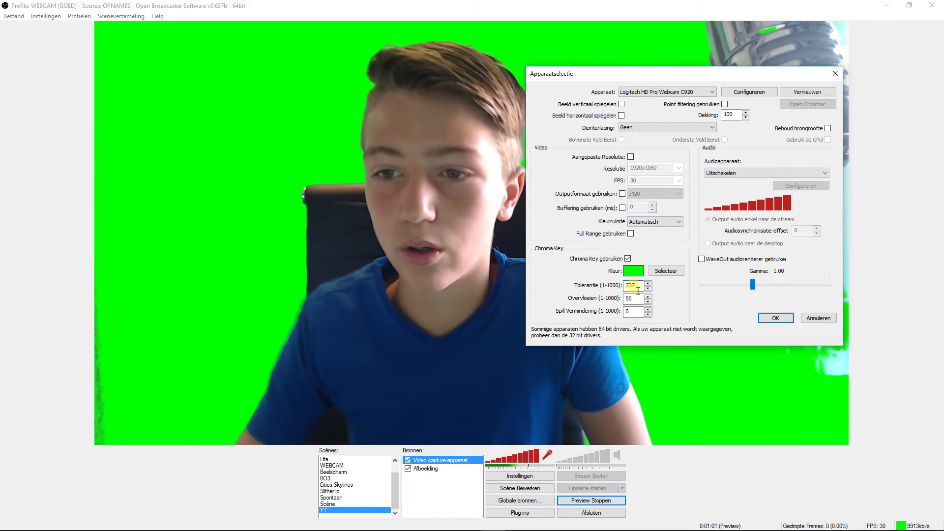